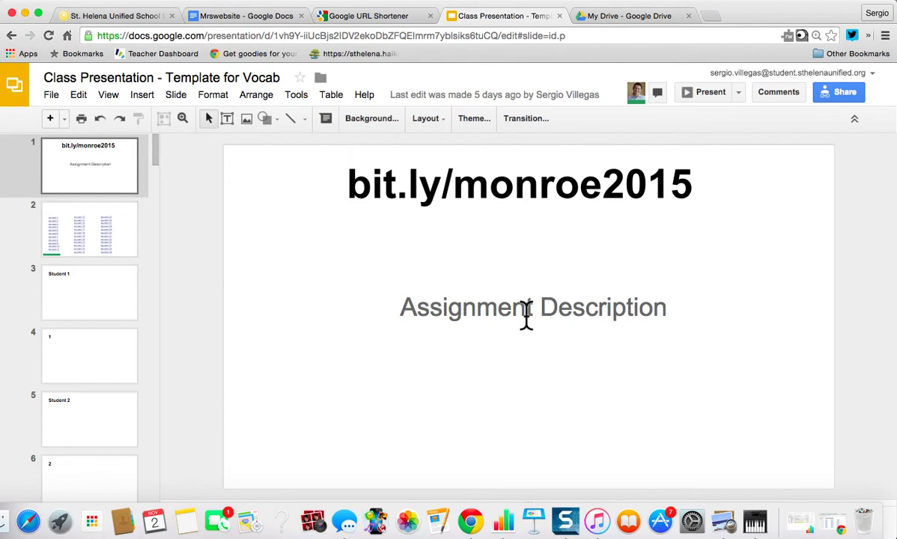
# Follow the student 18 link from the index slide and confirm it reaches the Student 18 and 18 slides
pyautogui.click(112, 225)
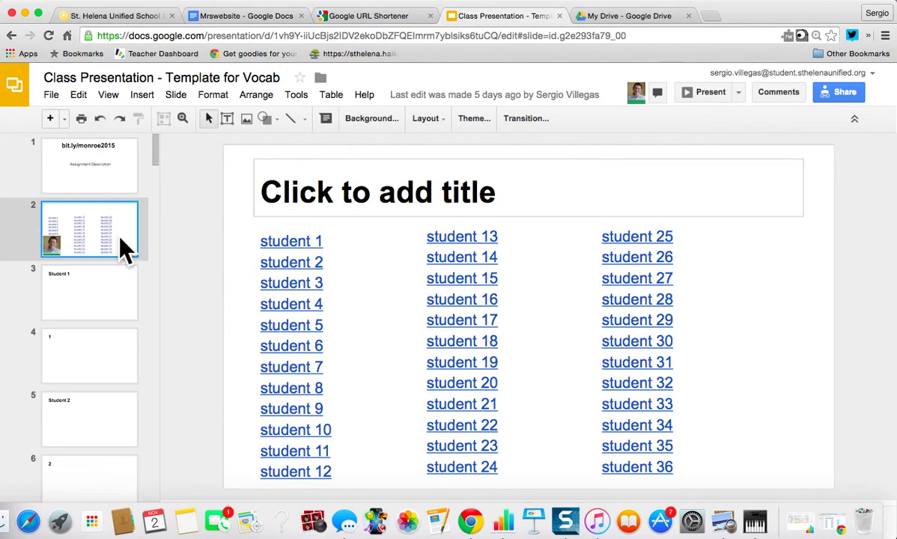
pyautogui.click(459, 341)
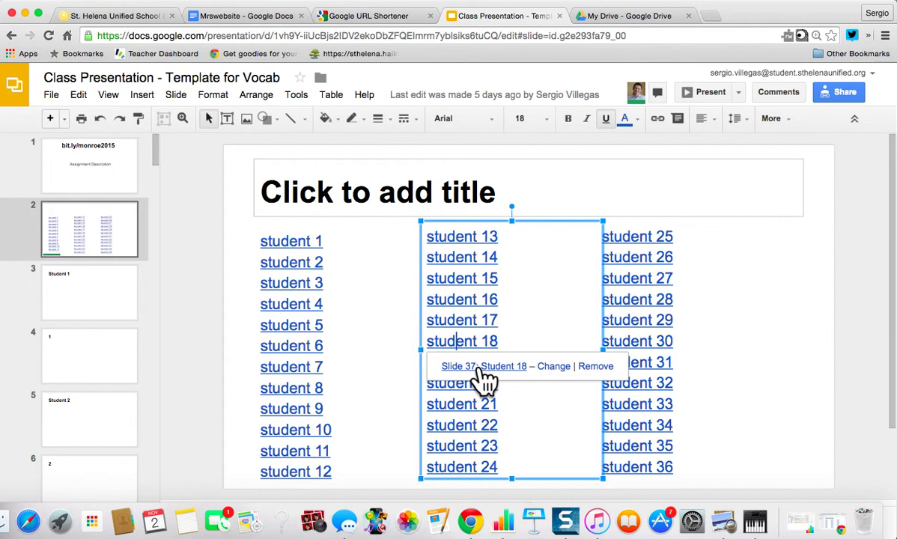
pyautogui.click(479, 367)
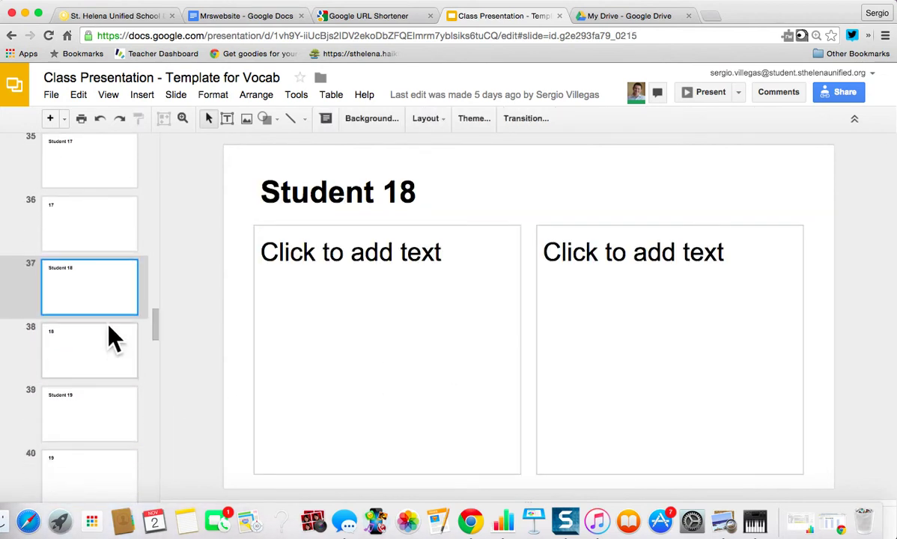
pyautogui.scroll(-2, 112, 338)
pyautogui.click(103, 274)
pyautogui.click(90, 216)
pyautogui.click(90, 277)
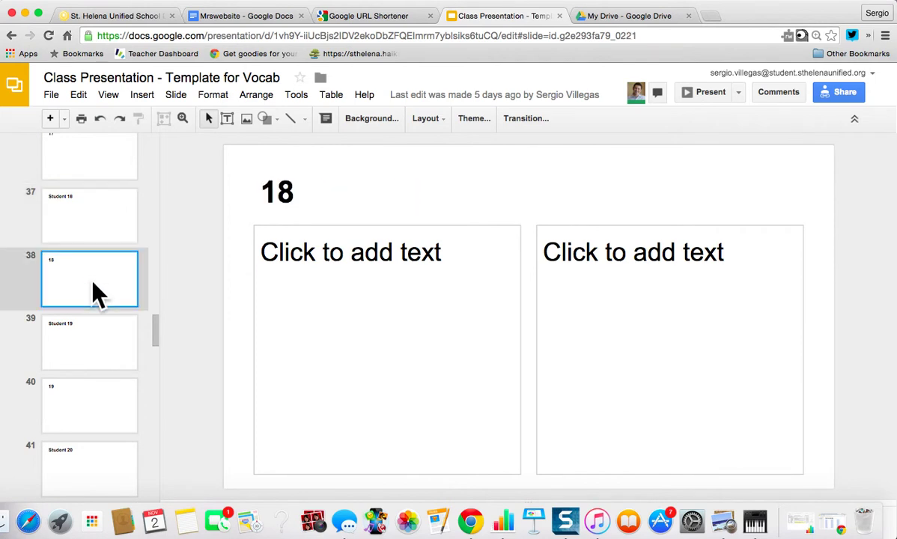
pyautogui.scroll(20, 93, 214)
# Follow the student 33 link from the index slide and confirm it lands on the Student 33 and 33 slides
pyautogui.click(92, 216)
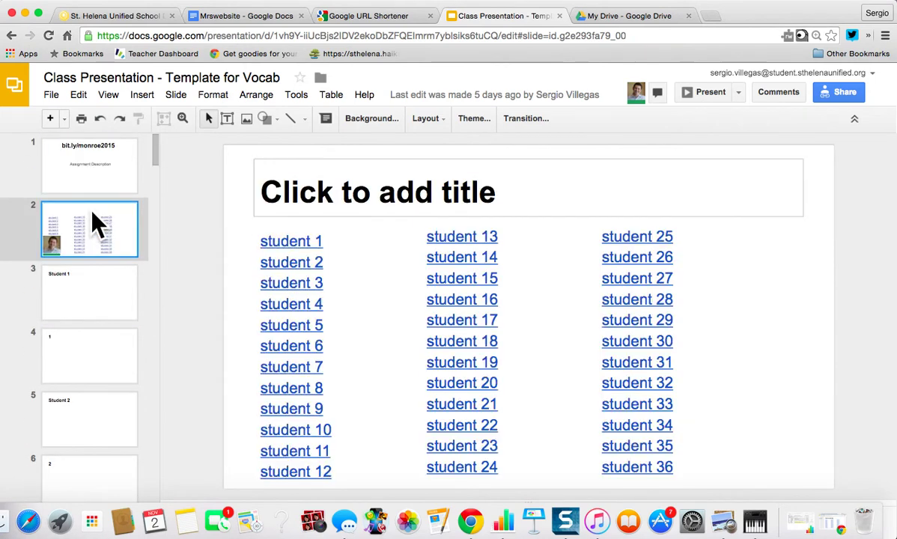
pyautogui.click(664, 404)
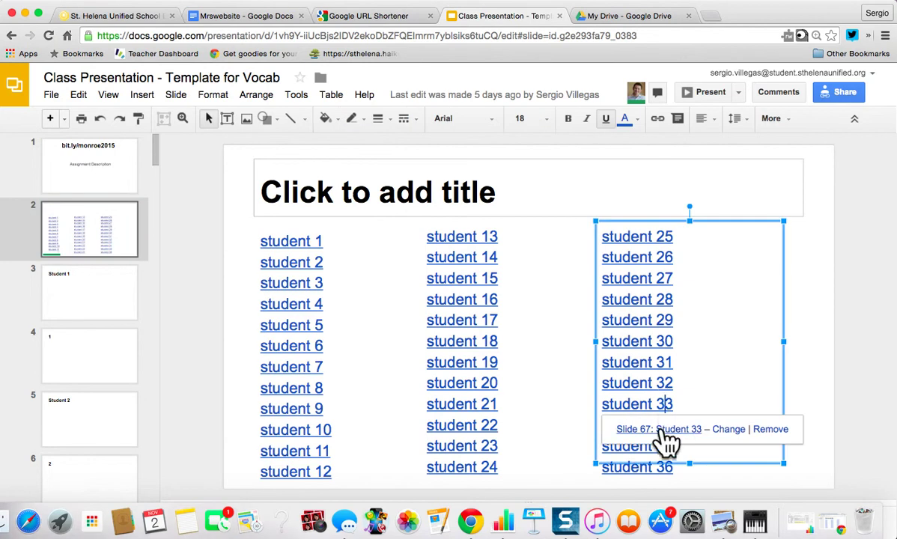
pyautogui.click(662, 430)
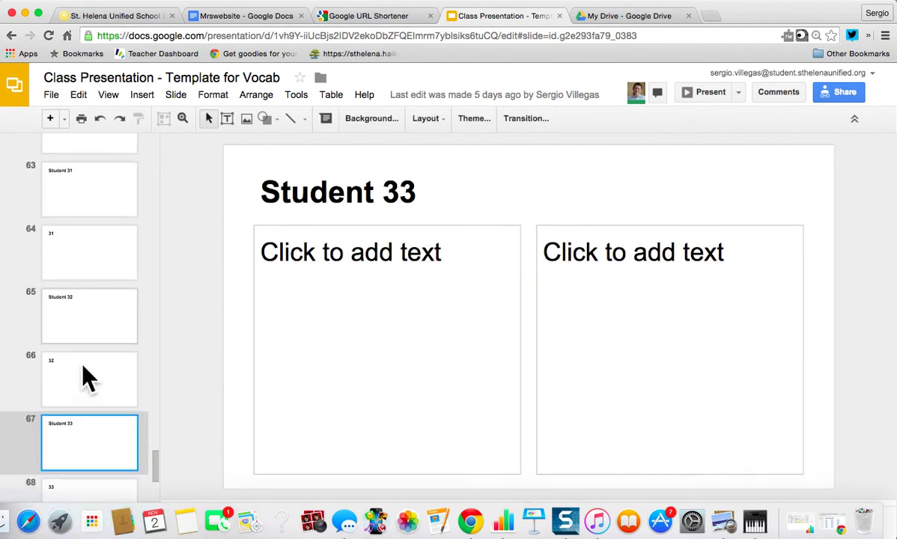
pyautogui.scroll(-3, 84, 367)
pyautogui.click(81, 365)
pyautogui.click(80, 323)
pyautogui.click(87, 393)
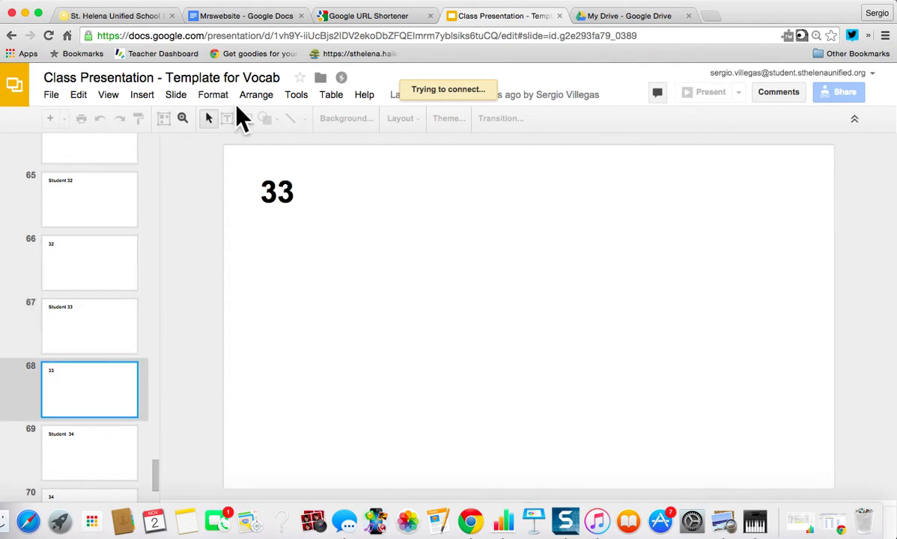
# Check the Wi-Fi connection, then step back to the Student 33 slide
pyautogui.click(558, 0)
pyautogui.press('Escape')
pyautogui.press('Up')
# Browse back up the filmstrip from slide 32 to the top of the deck
pyautogui.click(116, 258)
pyautogui.scroll(20, 26, 225)
pyautogui.scroll(20, 120, 331)
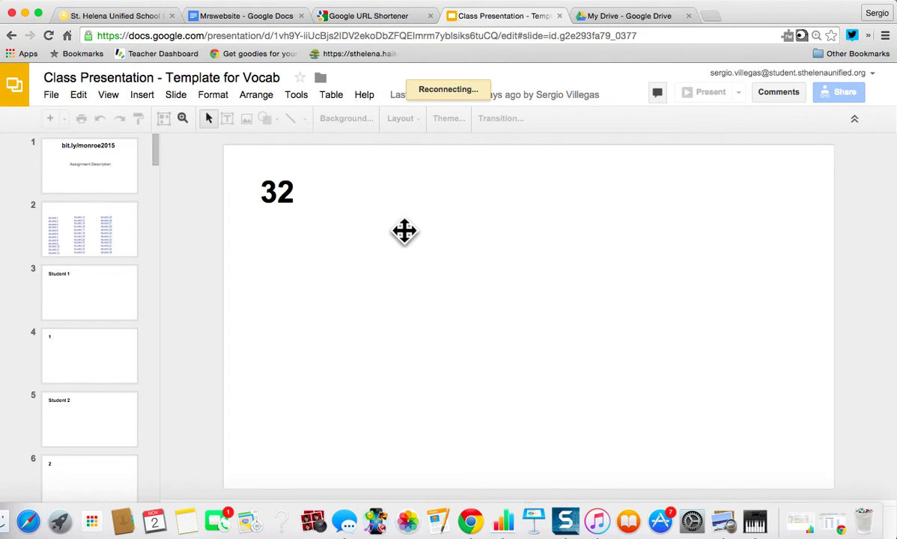
pyautogui.press('Up')
pyautogui.scroll(15, 157, 264)
pyautogui.scroll(20, 88, 180)
# Make a copy of the presentation named 'My Whole Class Template (Slides)'
pyautogui.click(49, 96)
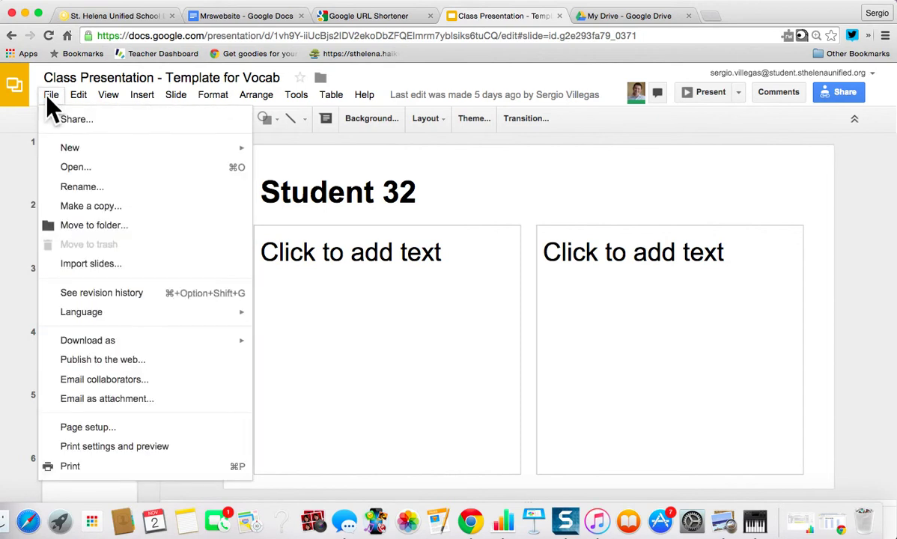
pyautogui.click(93, 210)
pyautogui.click(465, 292)
pyautogui.tripleClick(464, 292)
pyautogui.write('My Whole Class Template (Slides')
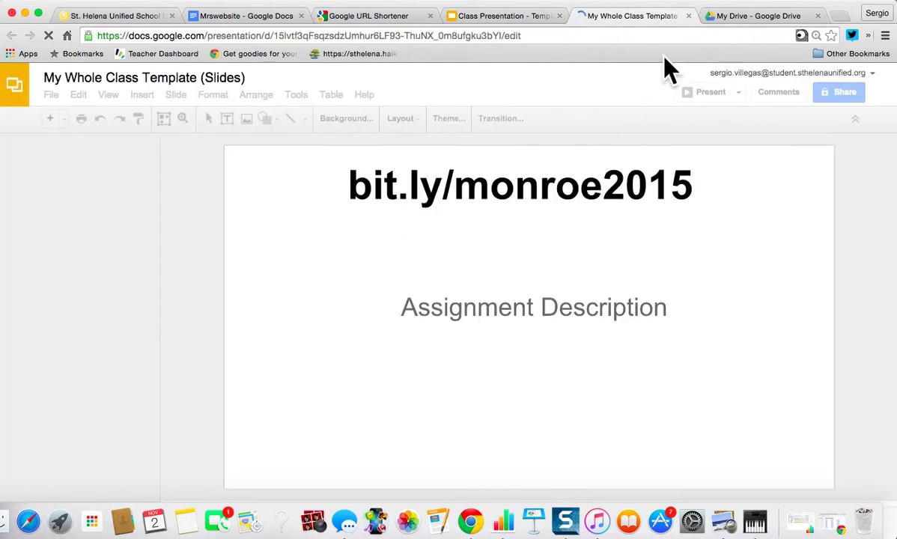
# Close the original template, then open My Whole Class Template (Slides) from Drive's Recent list
pyautogui.click(560, 14)
pyautogui.click(604, 15)
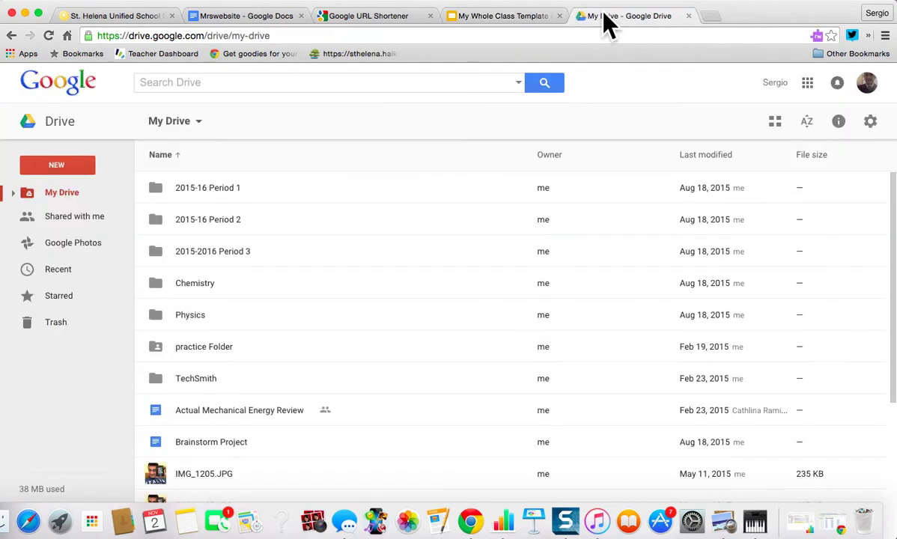
pyautogui.click(63, 277)
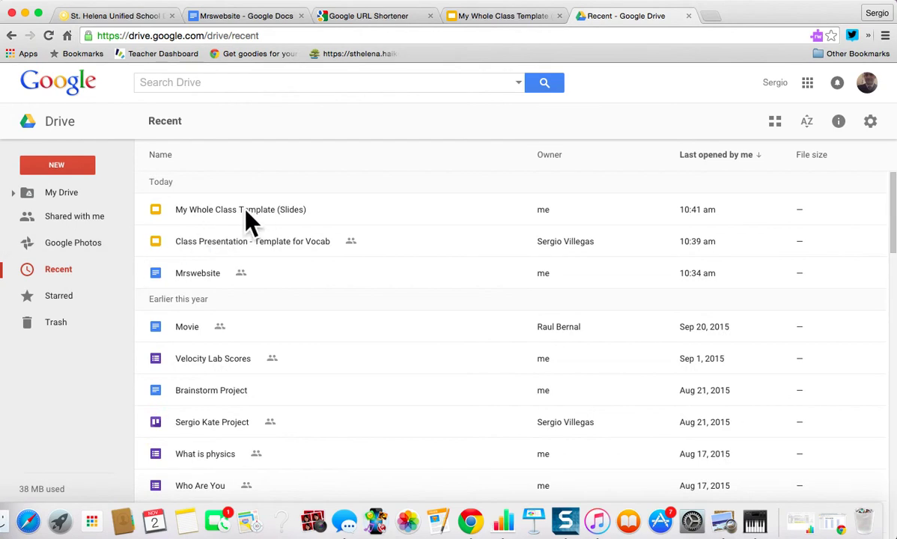
pyautogui.doubleClick(221, 211)
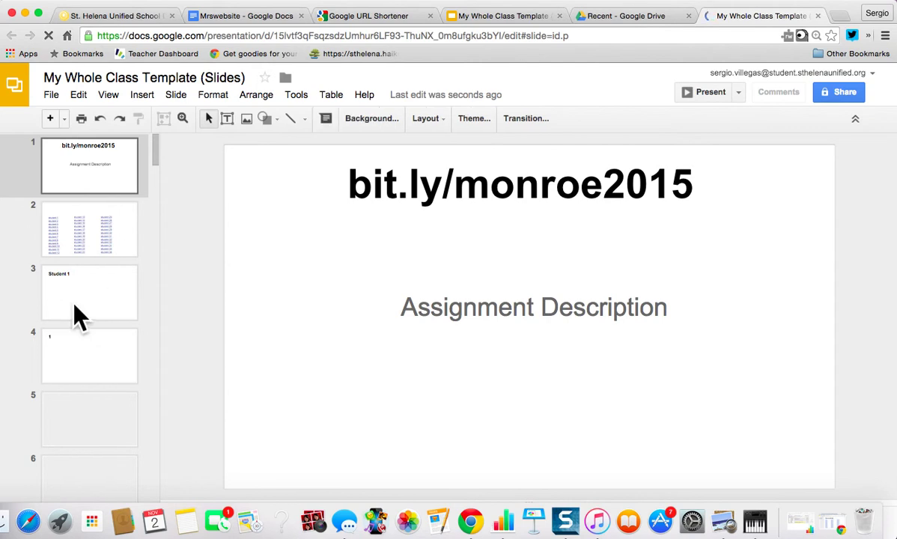
# Show slide 2 of the copy and review its student 1 to student 36 link entries
pyautogui.scroll(-5, 74, 304)
pyautogui.scroll(5, 74, 305)
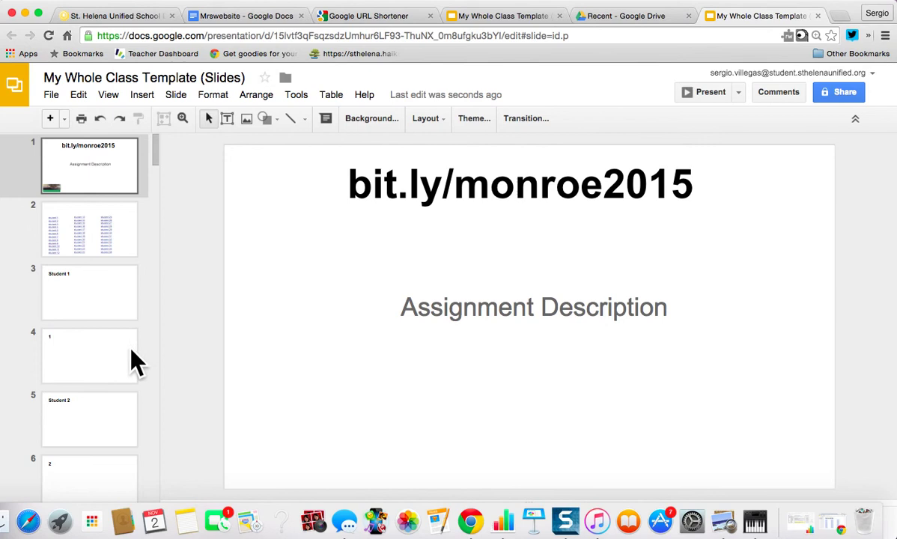
pyautogui.click(90, 244)
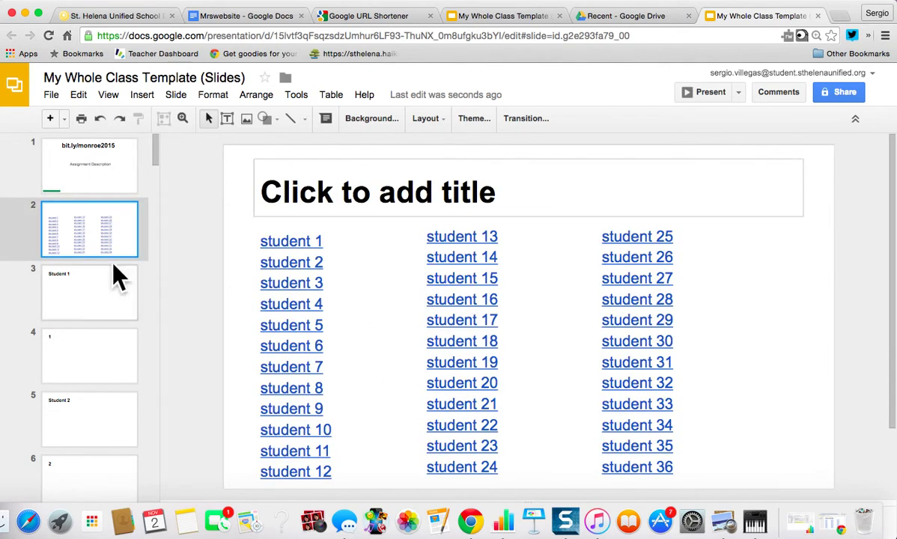
pyautogui.scroll(-6, 101, 331)
pyautogui.scroll(6, 100, 324)
pyautogui.scroll(-3, 67, 460)
pyautogui.scroll(3, 66, 461)
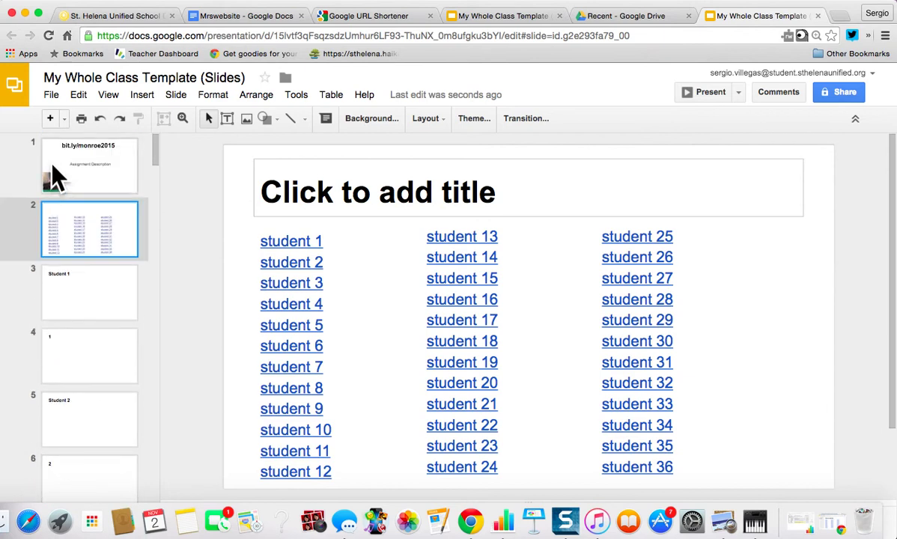
# Copy the whole-class template under the name 'P1: Vocab Flashcards'
pyautogui.click(51, 95)
pyautogui.click(105, 208)
pyautogui.write('P1:  Vocab Flashcards')
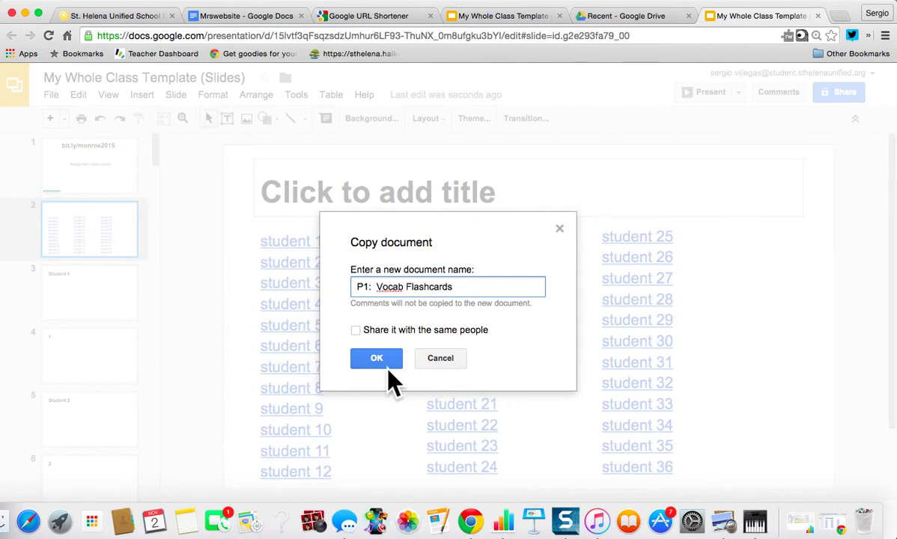
pyautogui.click(388, 367)
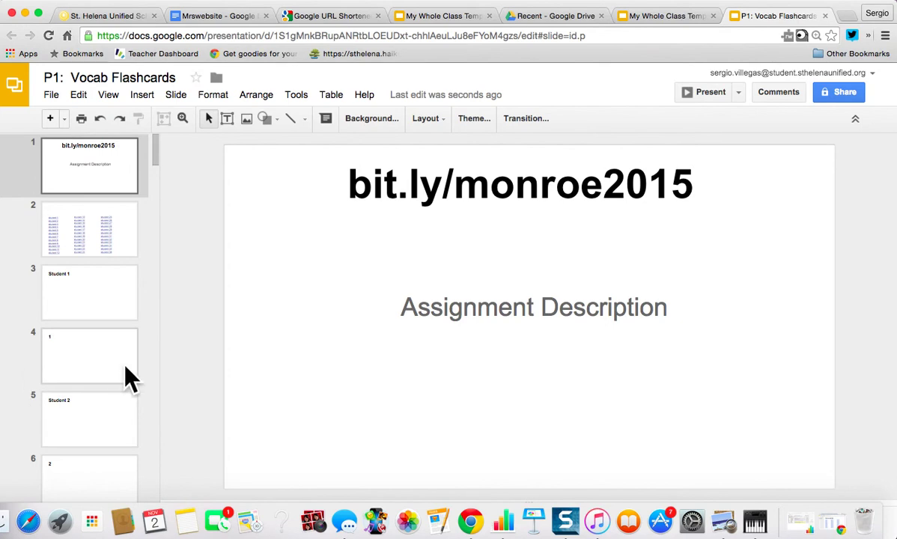
# Set the P1: Vocab Flashcards deck so anyone with the link can edit
pyautogui.scroll(-1, 125, 367)
pyautogui.scroll(1, 117, 322)
pyautogui.click(845, 95)
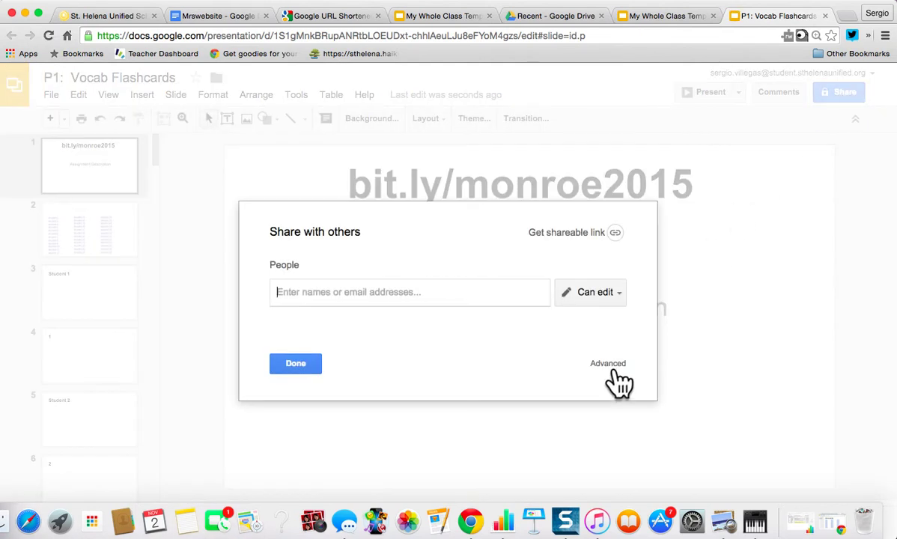
pyautogui.click(609, 366)
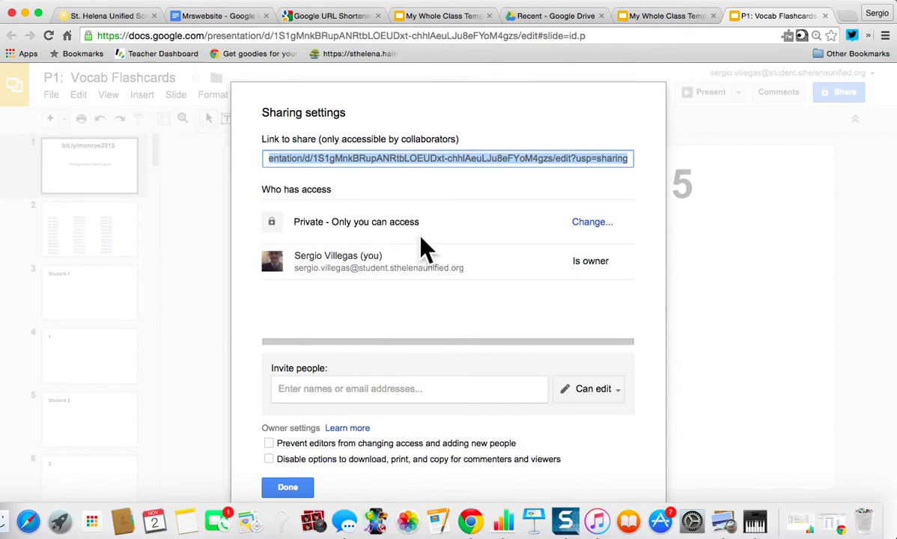
pyautogui.click(590, 229)
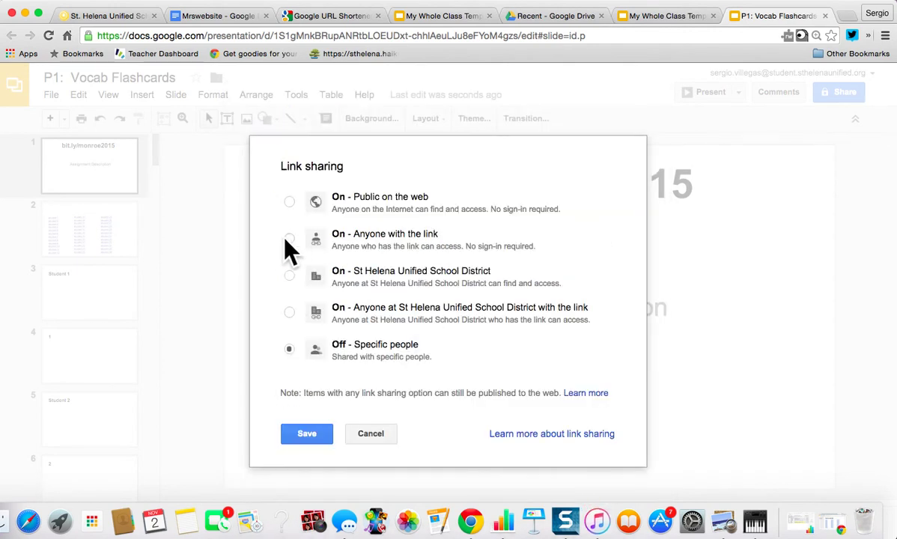
pyautogui.click(287, 239)
pyautogui.click(467, 397)
pyautogui.click(491, 334)
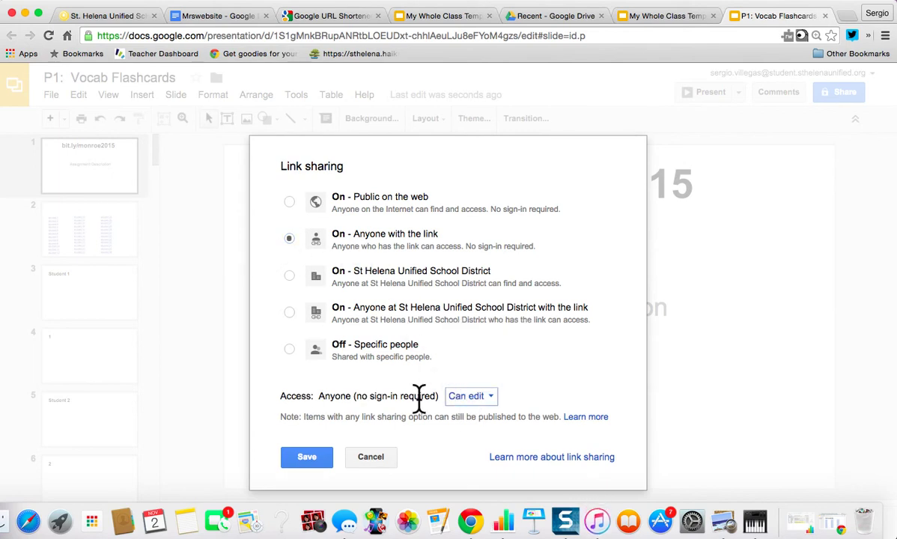
pyautogui.click(307, 459)
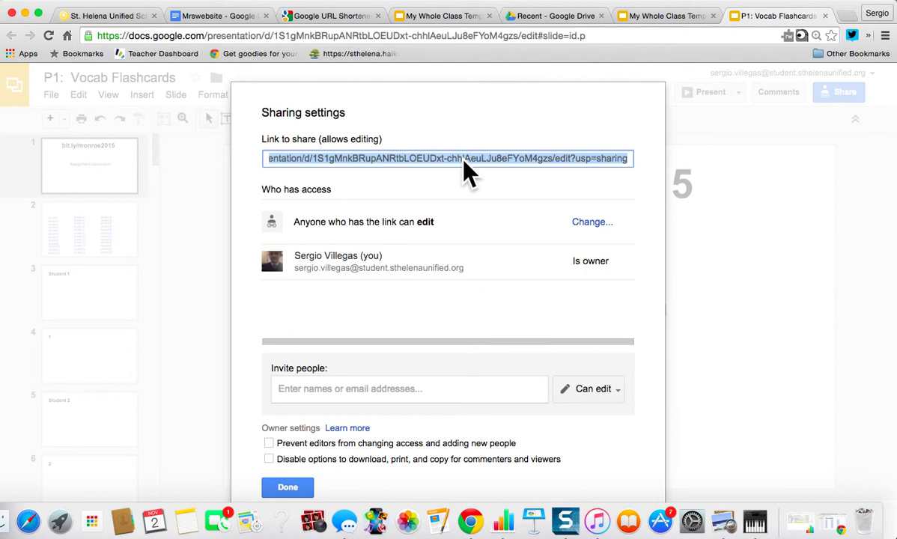
pyautogui.click(280, 485)
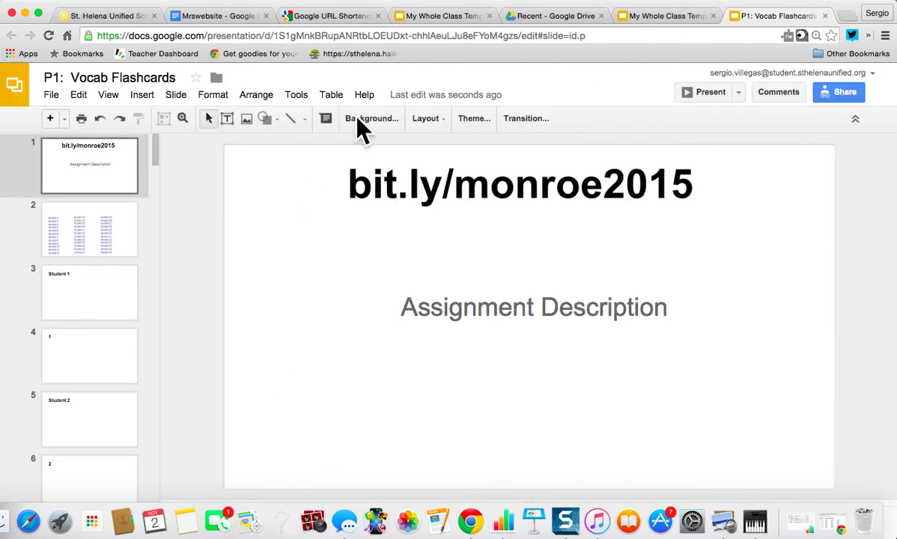
# Copy the deck's web address and switch to the Mrswebsite doc
pyautogui.click(390, 34)
pyautogui.rightClick(392, 34)
pyautogui.click(411, 51)
pyautogui.click(206, 18)
pyautogui.scroll(-5, 657, 367)
pyautogui.scroll(3, 657, 367)
# Add a new line 'LInk to todays assignmebt' below the date
pyautogui.click(663, 303)
pyautogui.press('Return')
pyautogui.press('Return')
pyautogui.write('LInk to today')
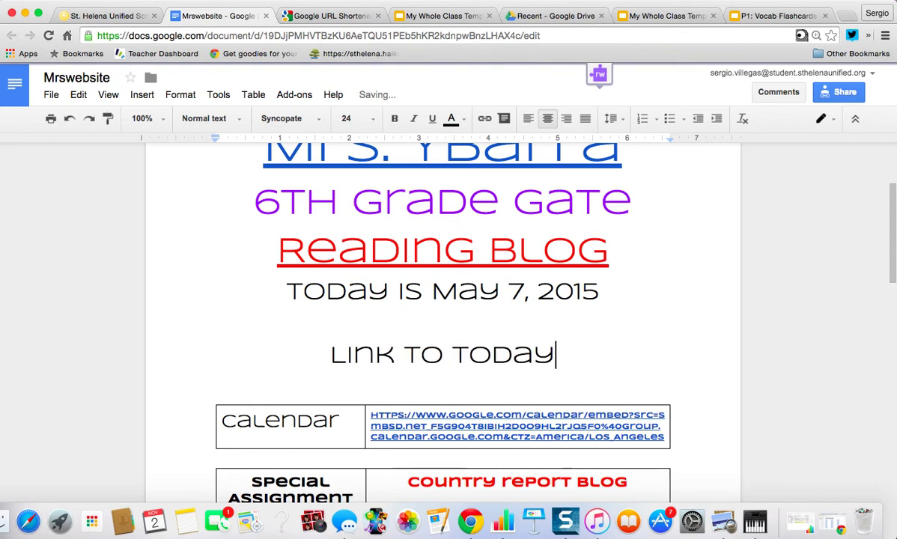
pyautogui.write('s assignmebt')
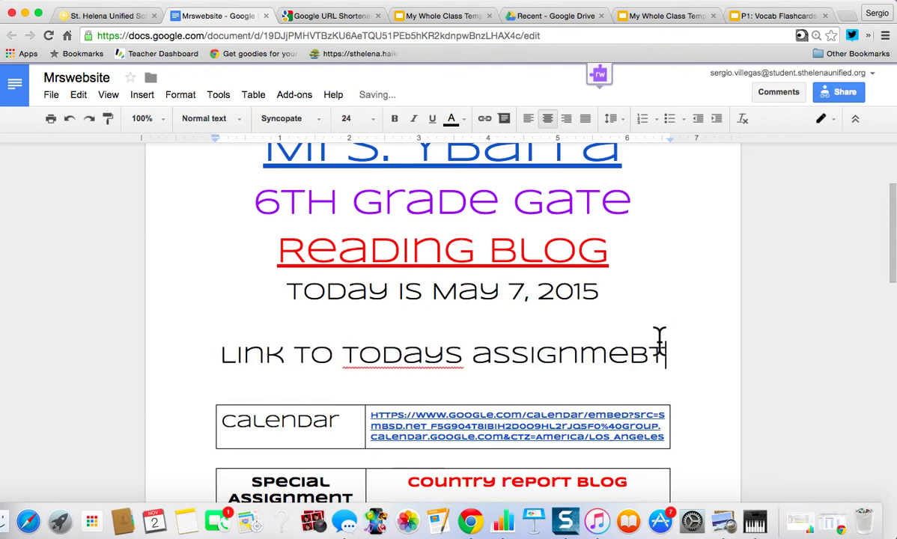
pyautogui.press('Return')
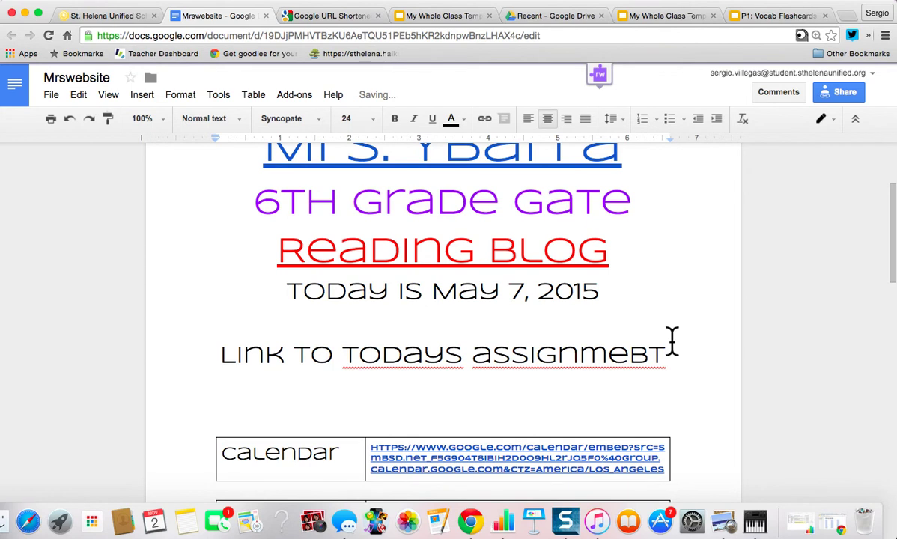
# Hyperlink the word 'assignmebt' to the pasted P1: Vocab Flashcards deck address
pyautogui.moveTo(668, 350); pyautogui.dragTo(473, 355)
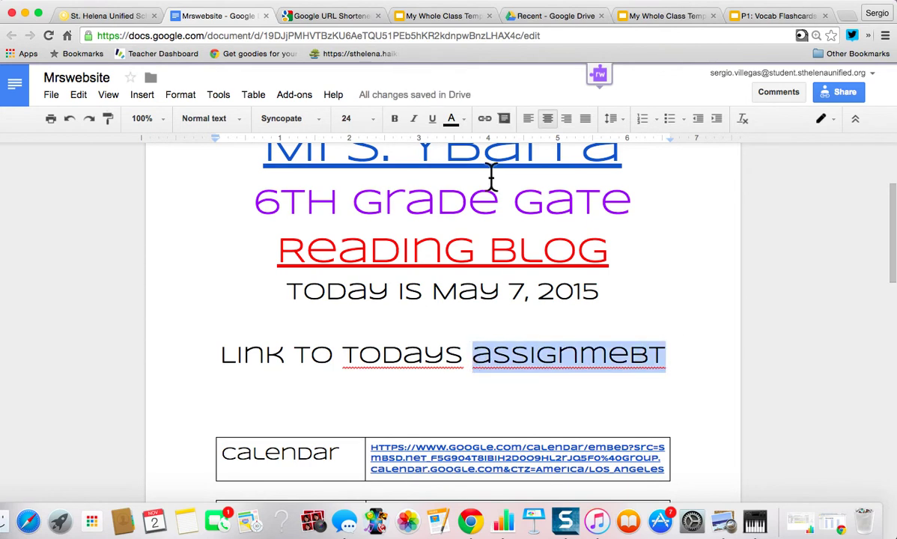
pyautogui.click(485, 119)
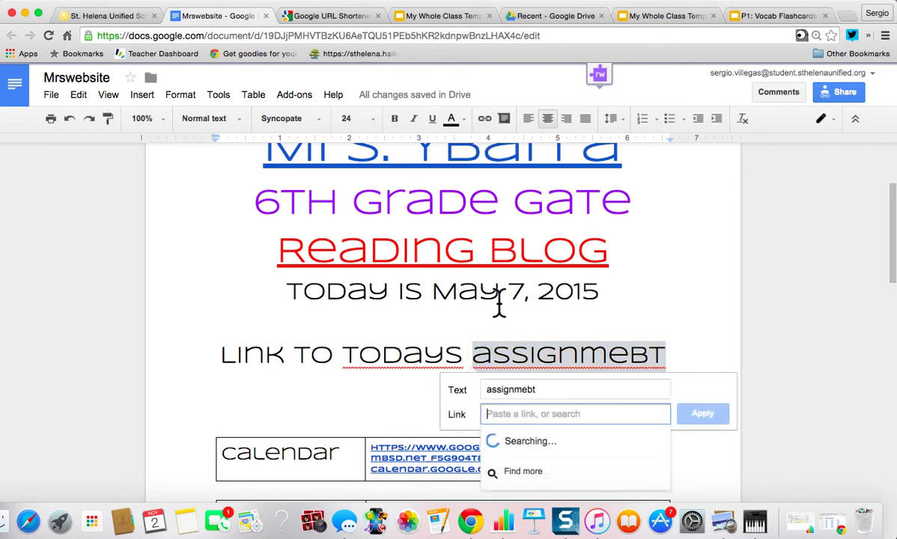
pyautogui.rightClick(465, 389)
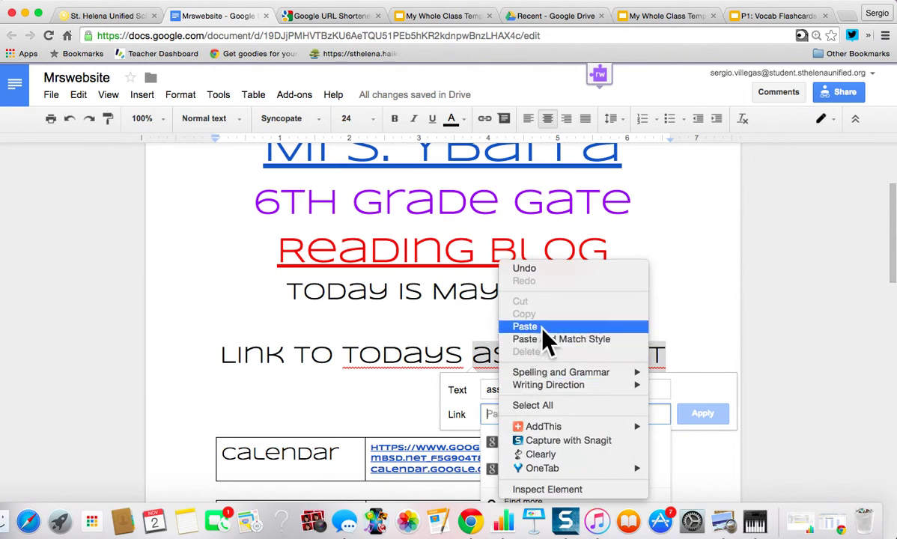
pyautogui.click(509, 305)
pyautogui.click(695, 417)
# Check the first slide of the P1 deck, then return to the Mrswebsite doc
pyautogui.click(768, 17)
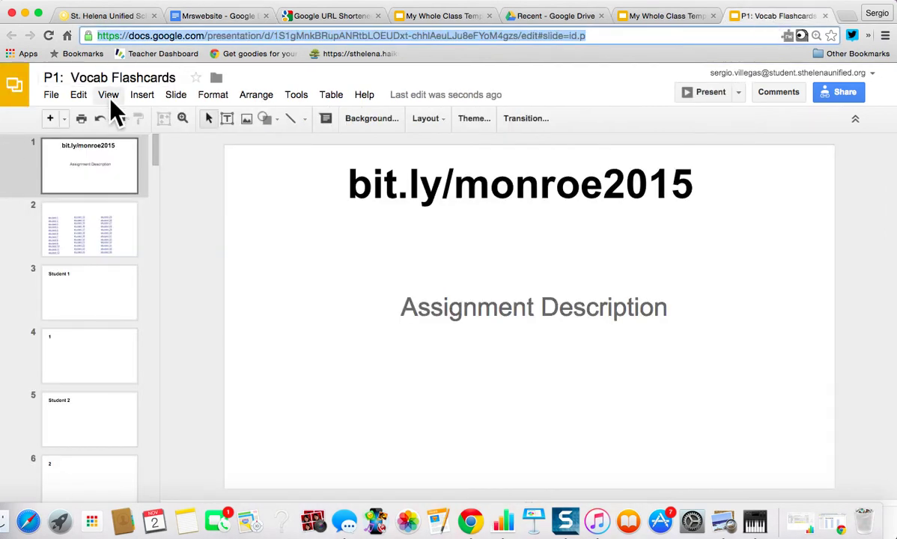
pyautogui.click(105, 186)
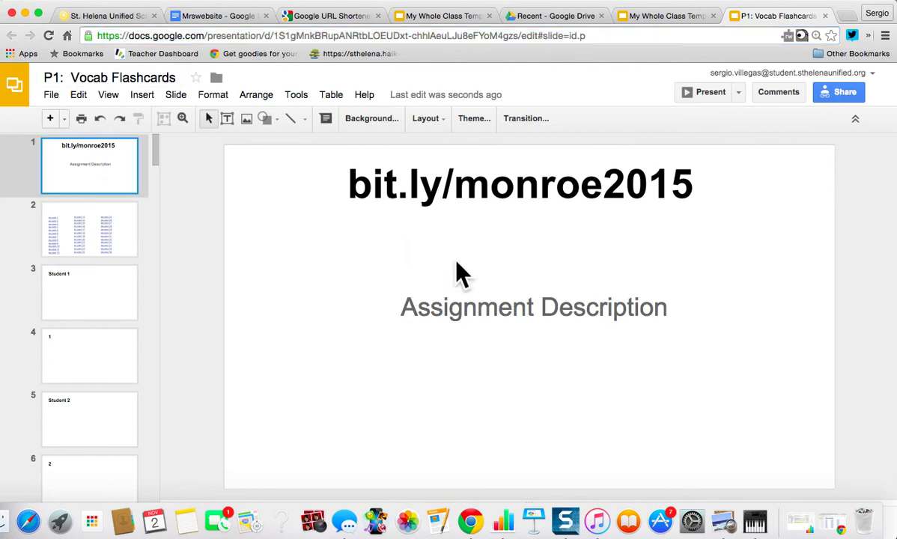
pyautogui.click(244, 16)
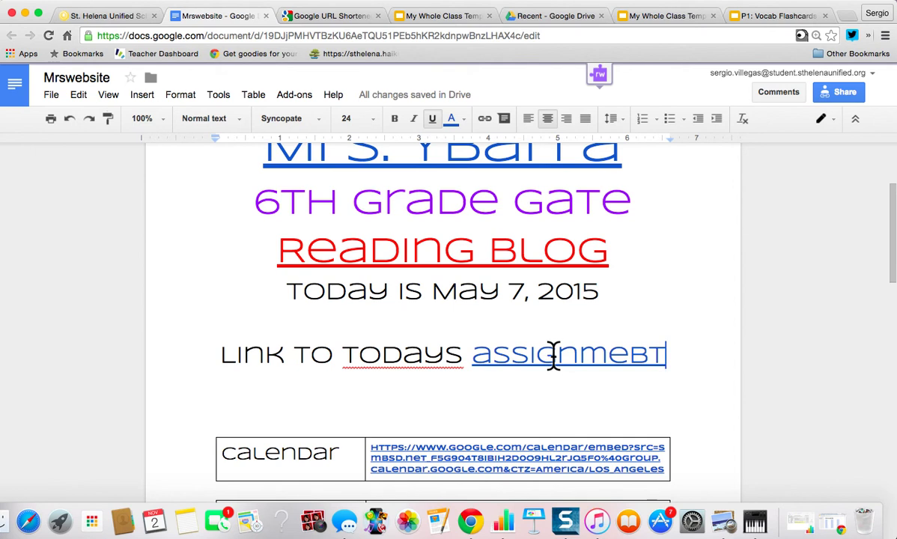